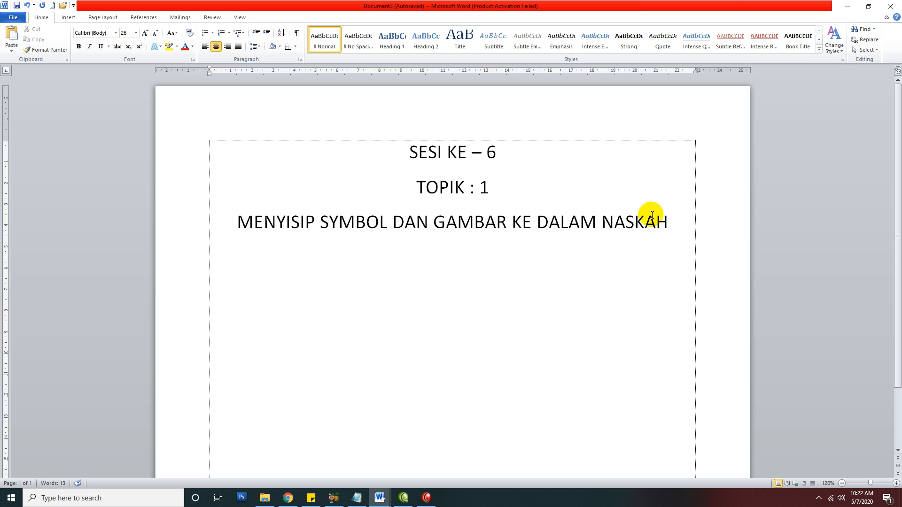
Below the title, add the four-paragraph text beginning "Sejarah perkembangan tipografi dimulai dari penggunaan pictograph" left-aligned at font size 12.
click(229, 299)
double_click(229, 299)
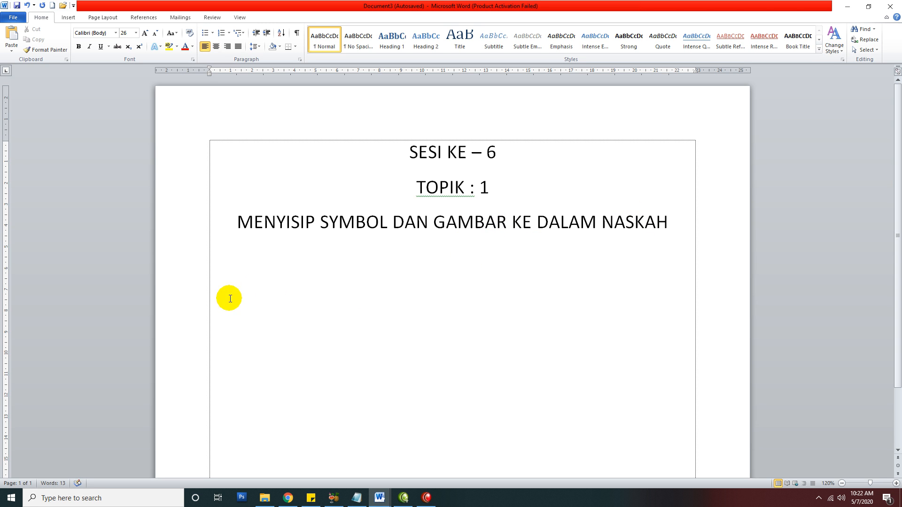
click(135, 32)
click(124, 76)
text(Sejarah perkembangan tipografi dimulai dari penggunaan pictograph. Bentuk bahasa ini antara lain dipergunakan oleh bangsa Viking Norwegia dan Indian Sioux. Di Mesir berkembang jenis huruf Hieratia, yang terkenal dengan nama Hieroglif pada sekitar abad 1300 SM. Bentuk tipografi ini merupakan akar dari bentuk Demotia, yang mulai ditulis dengan menggunakan pena khusus. Bentuk tipografi tersebut akhirnya berkembang sampai di Kreta, lalu menjalar ke Yunani dan akhirnya menyebar keseluruh Eropa. Puncak perkembangan tipografi, terjadi kurang lebih pada abad 8 SM di Roma saat orang Romawi mulai membentuk kekuasaannya. Karena bangsa Romawi tidak memiliki sistem tulisan sendiri, mereka mempelajari sistem tulisan Etruska yang merupakan penduduk asli Italia serta menyempurnakannya sehingga terbentuk huruf-huruf Romawi. Saat ini tipografi mengalami perkembangan dari fase penciptaan dengan tangan hingga mengalami komputerisasi. Fase komputerisasi membuat penggunaan tipografi menjadi lebih mudah dan dalam waktu yang lebih cepat dengan jenis pilihan huruf yang ratusan jumlahnya.)
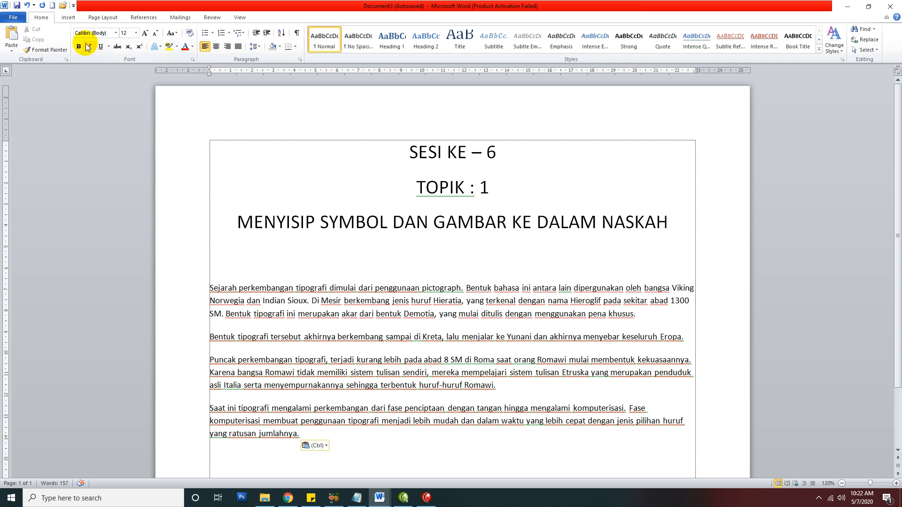
Insert the Webdings frame symbol with character code 162 after "tipografi" in the first body paragraph.
click(69, 19)
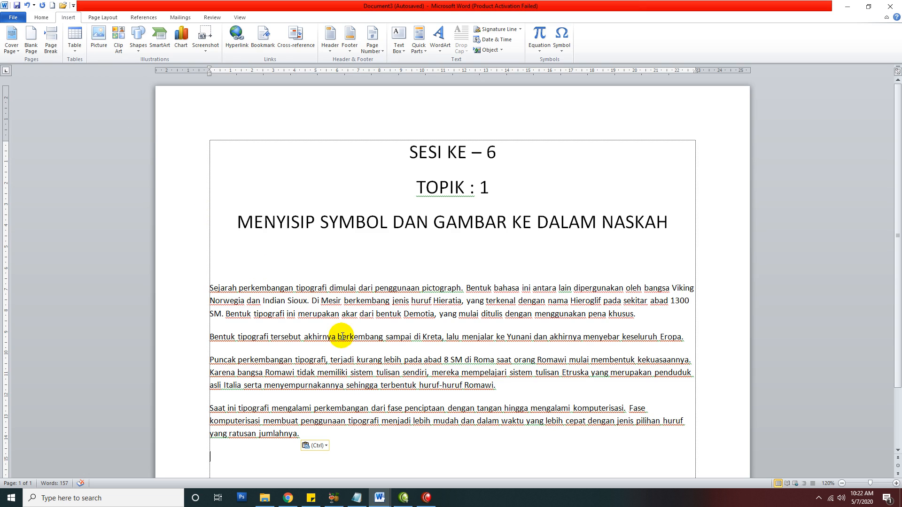
click(237, 288)
click(299, 289)
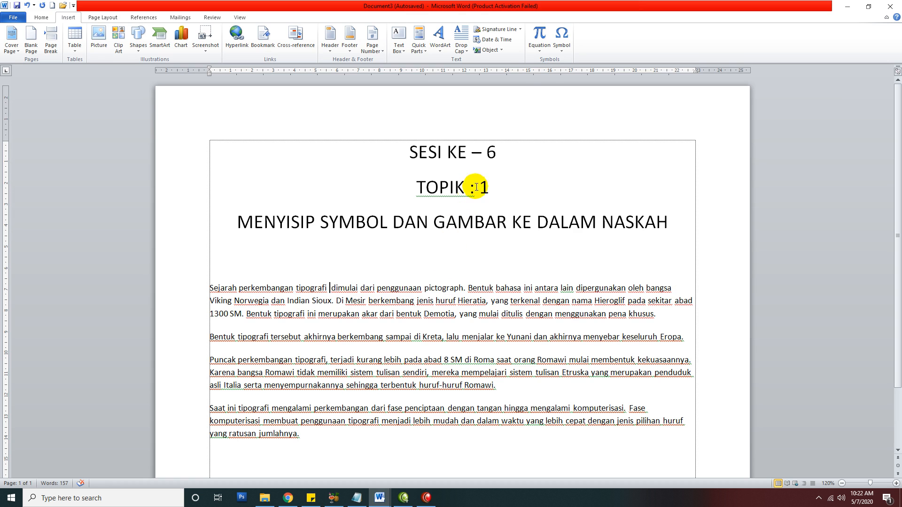
click(559, 51)
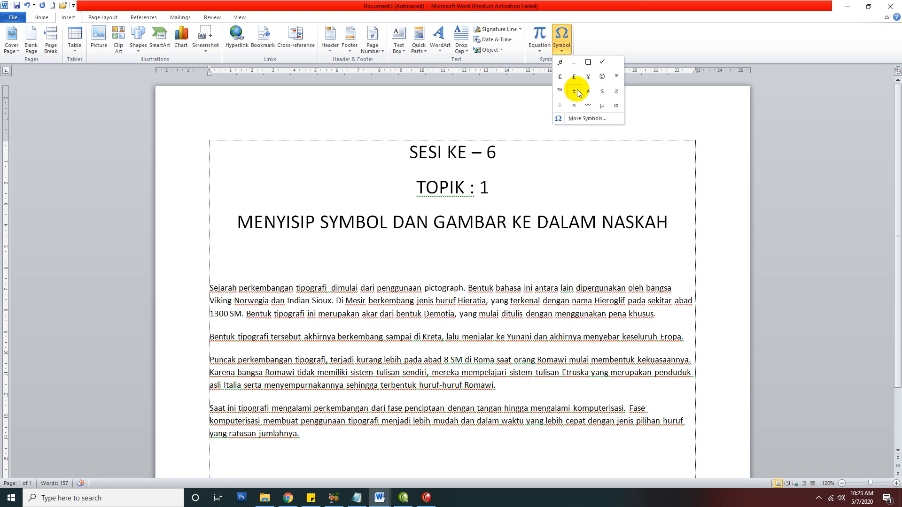
click(583, 118)
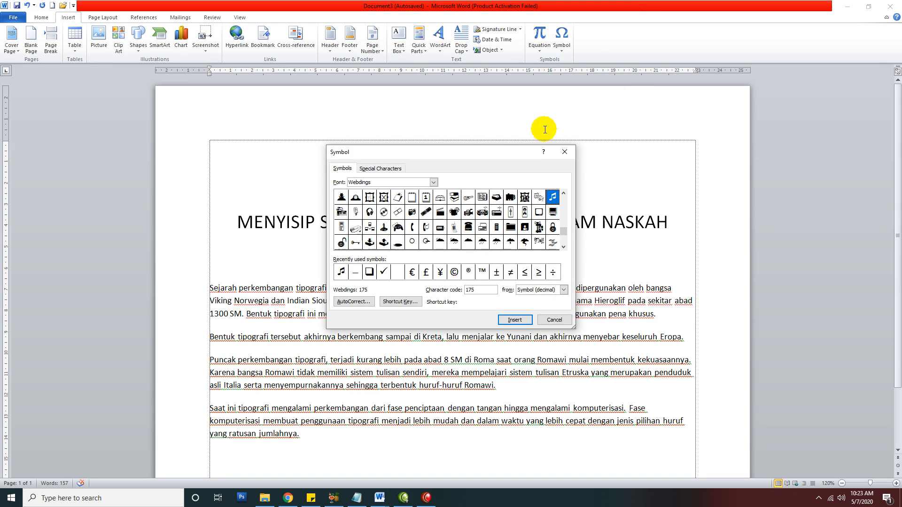
drag(489, 149, 642, 70)
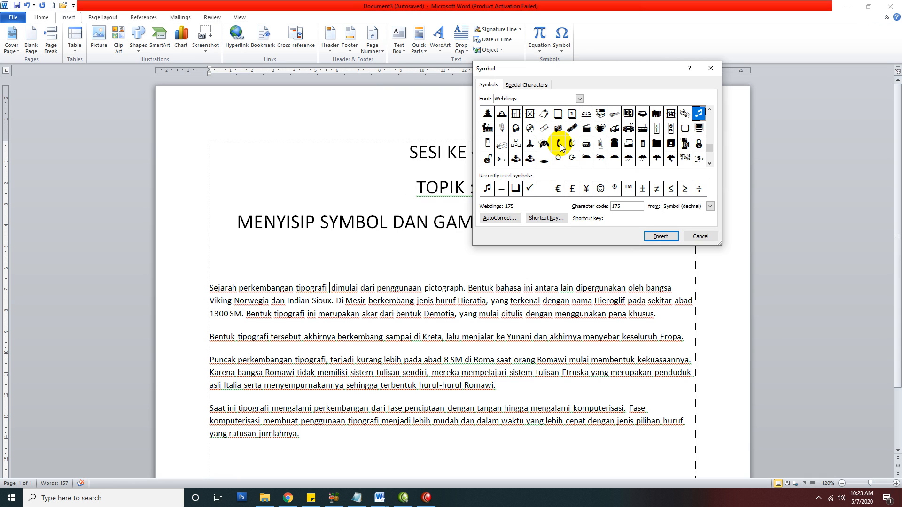
drag(586, 66, 655, 51)
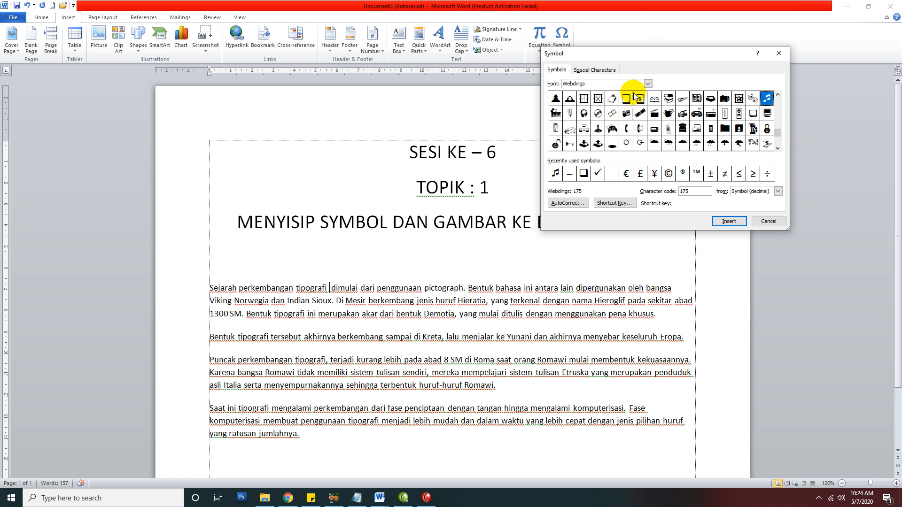
click(584, 100)
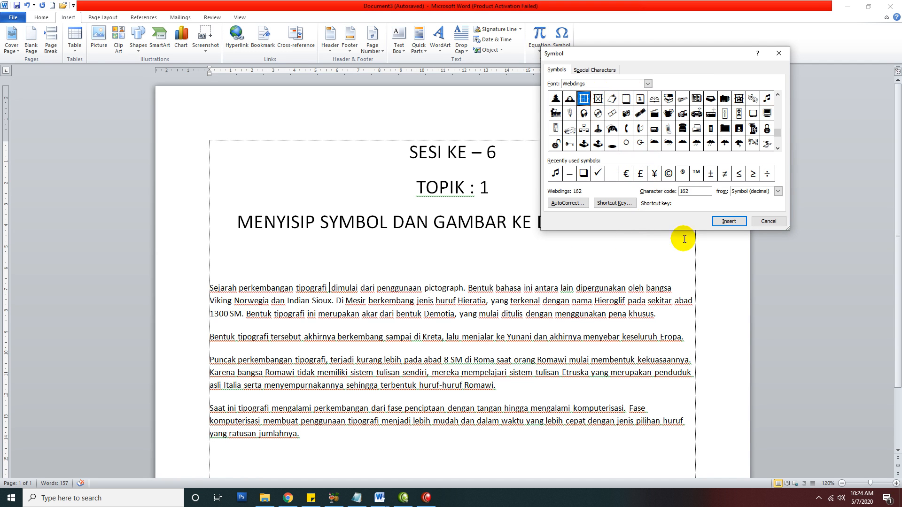
click(718, 223)
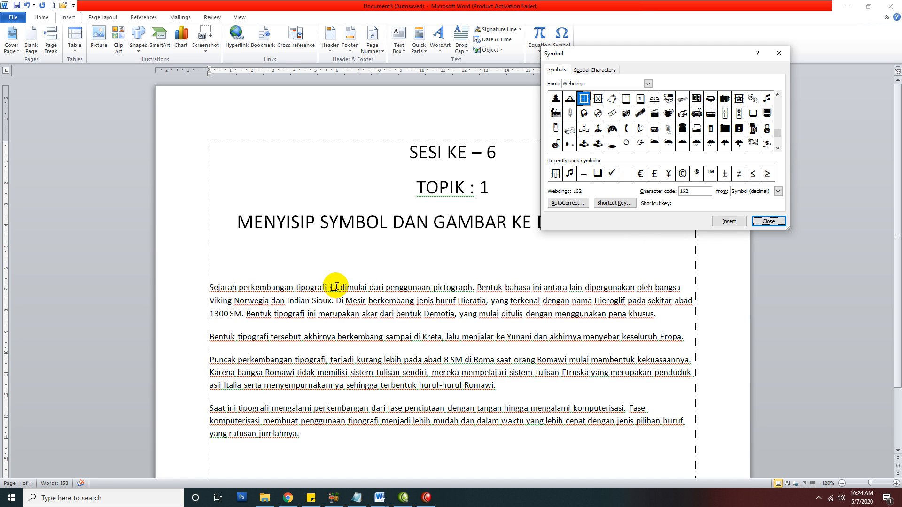
Insert the Webdings motorcycle symbol with character code 140 after "Kreta" in the second body paragraph.
drag(607, 50, 684, 48)
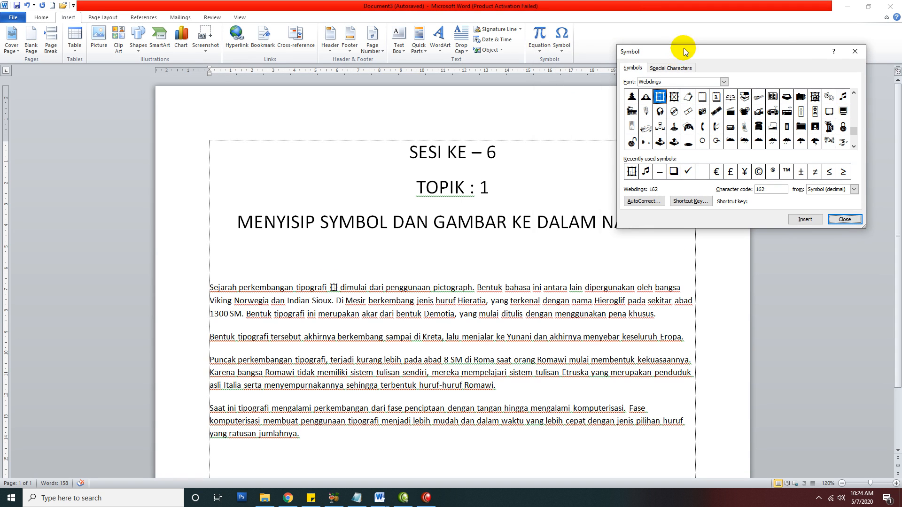
scroll(425, 382, down, 3)
scroll(424, 382, up, 3)
scroll(426, 381, down, 3)
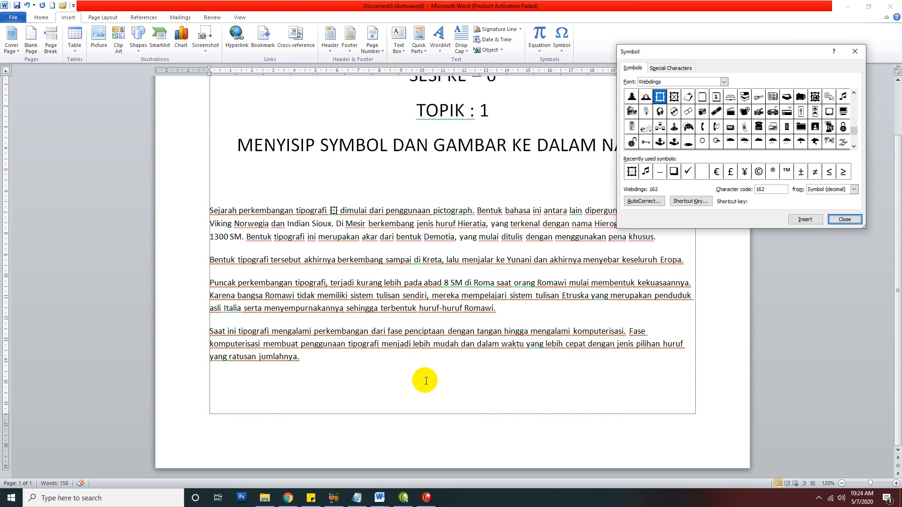
scroll(425, 378, up, 1)
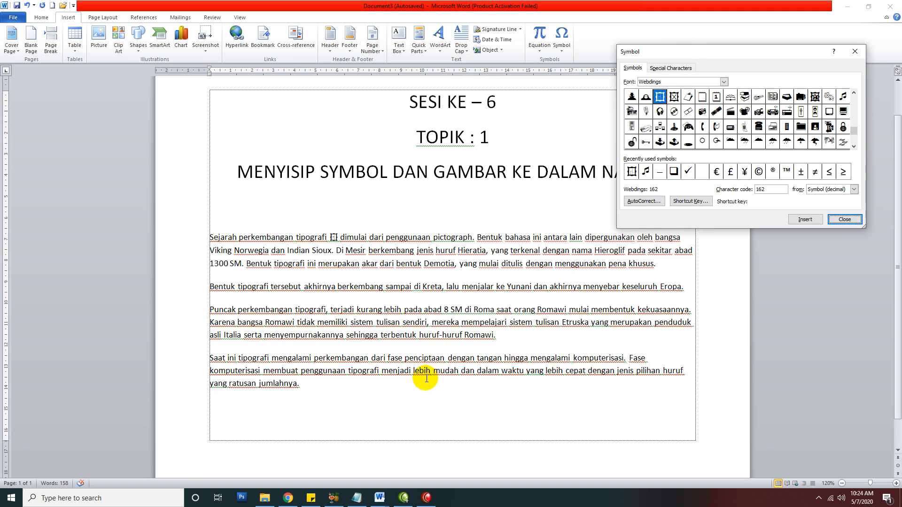
click(442, 287)
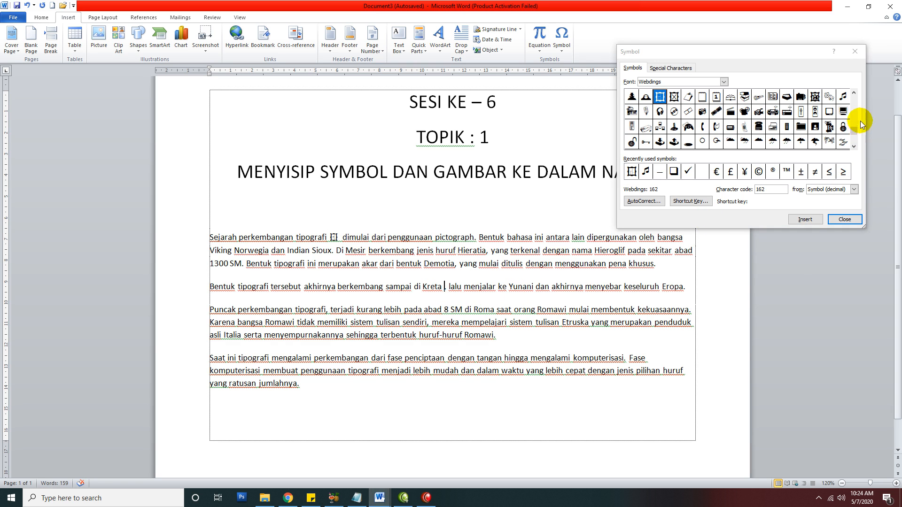
drag(853, 129, 855, 115)
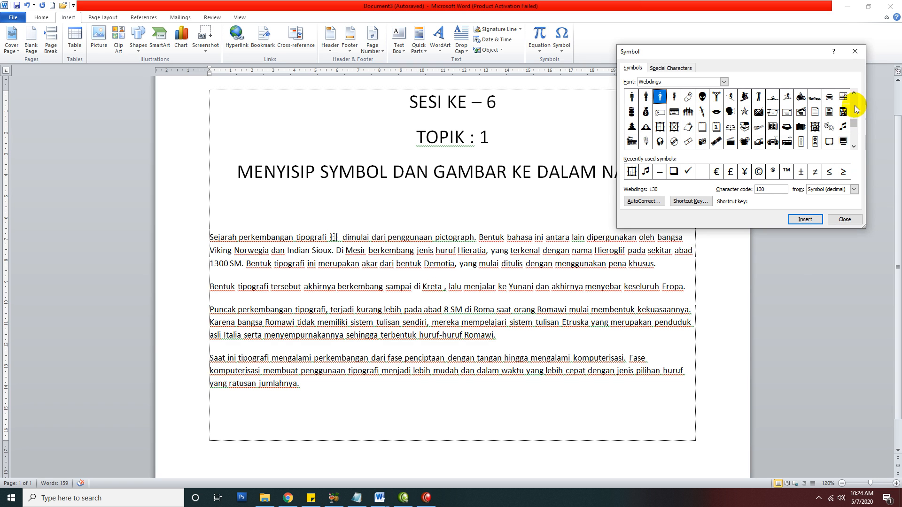
click(801, 96)
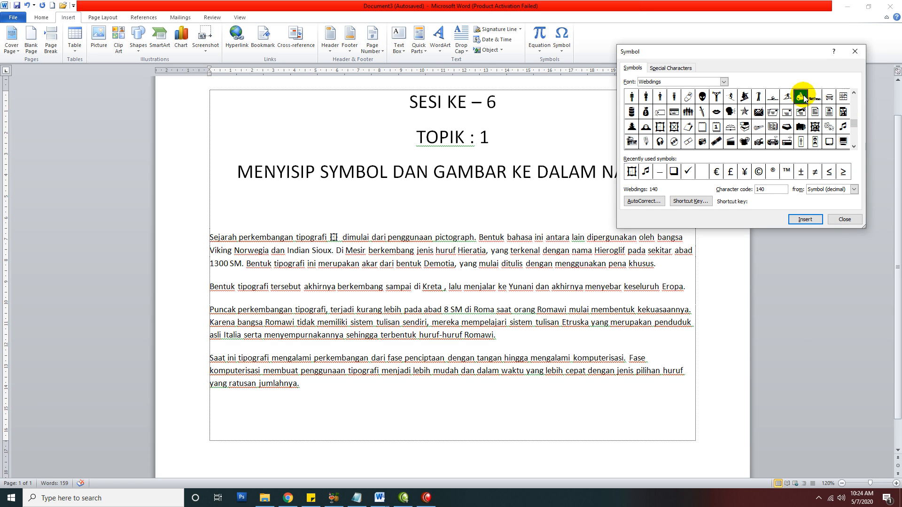
click(799, 222)
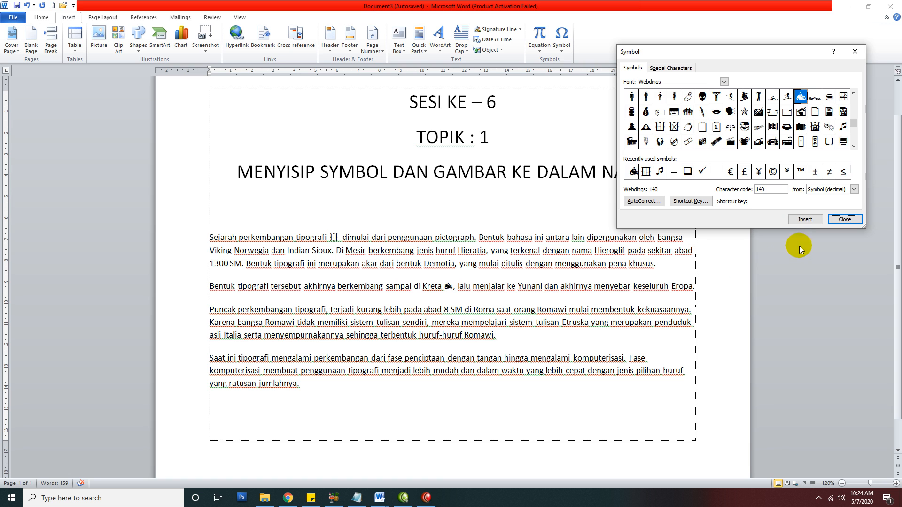
click(835, 219)
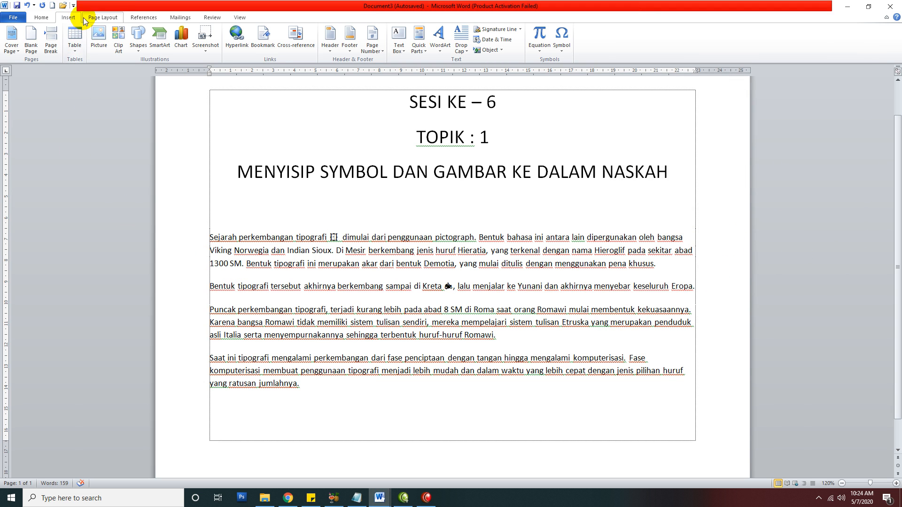
Insert the picture _MG_5074 from the Pictures folder after the motorcycle symbol in the second paragraph.
click(100, 47)
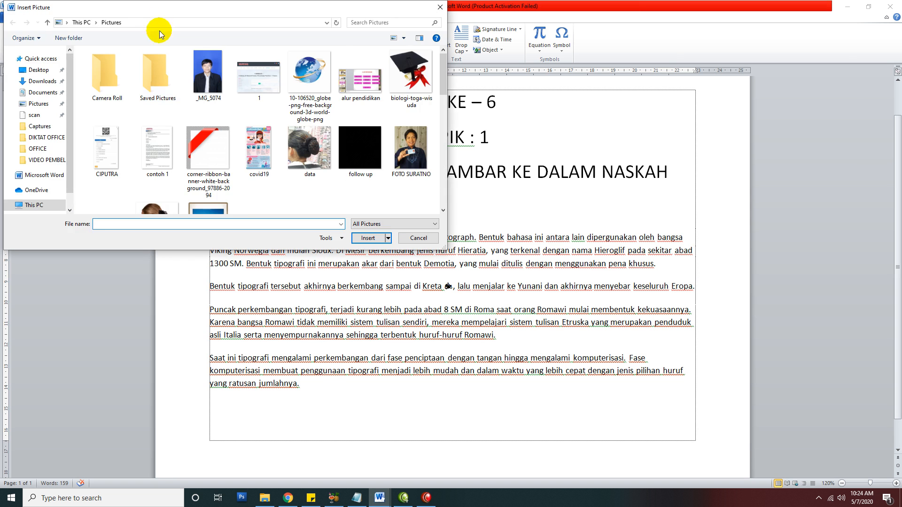
drag(160, 7, 416, 30)
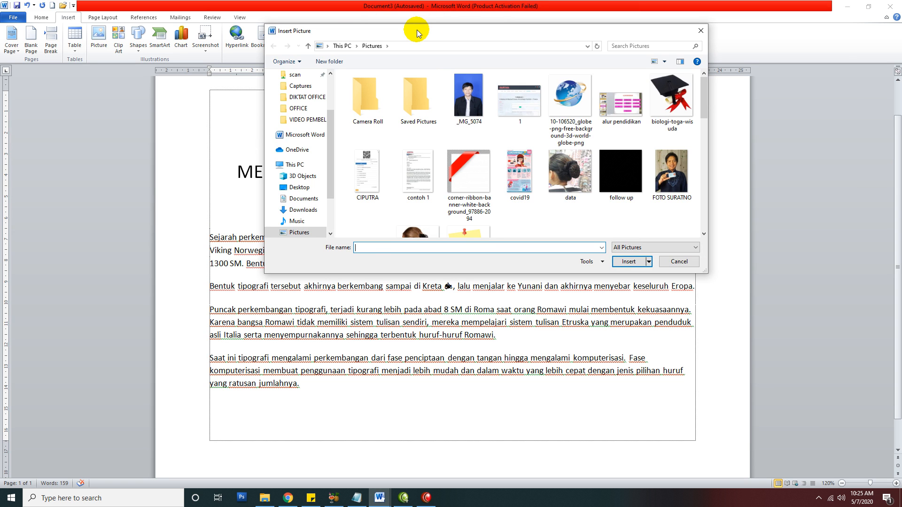
click(472, 112)
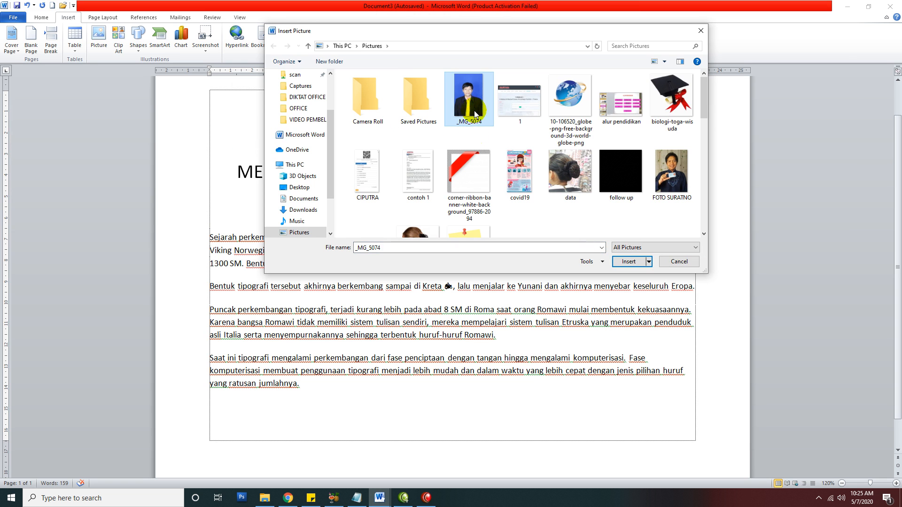
click(629, 262)
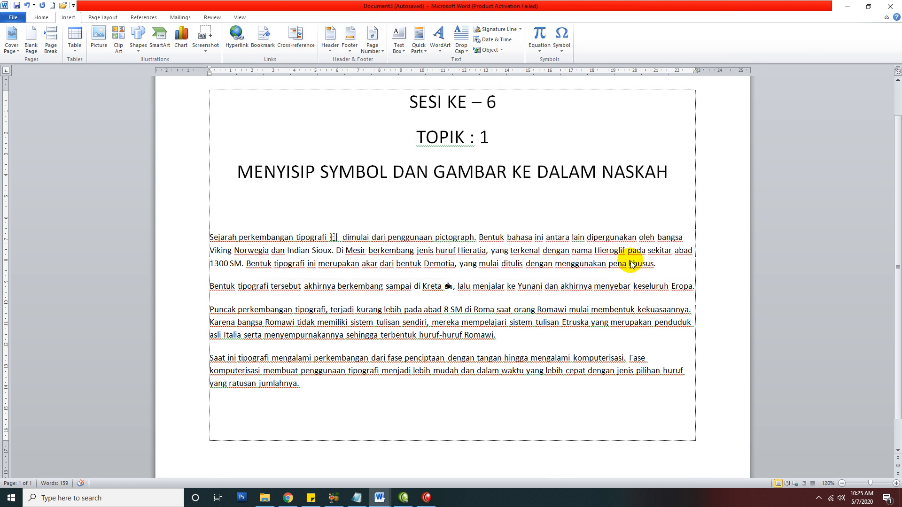
Examine how the inserted photo is placed relative to the surrounding paragraphs across the document's pages.
scroll(608, 262, down, 3)
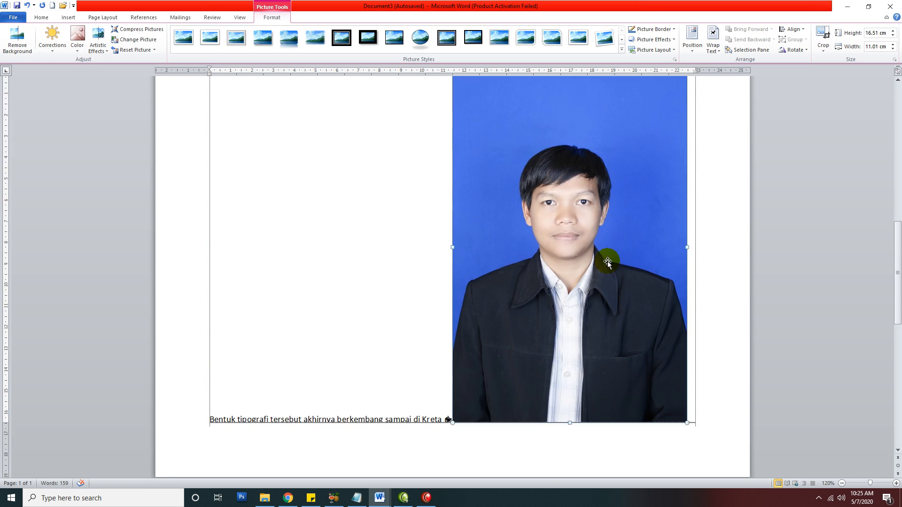
scroll(608, 261, down, 4)
scroll(608, 261, up, 16)
scroll(607, 259, up, 3)
scroll(607, 259, down, 12)
scroll(607, 259, down, 2)
scroll(607, 259, up, 12)
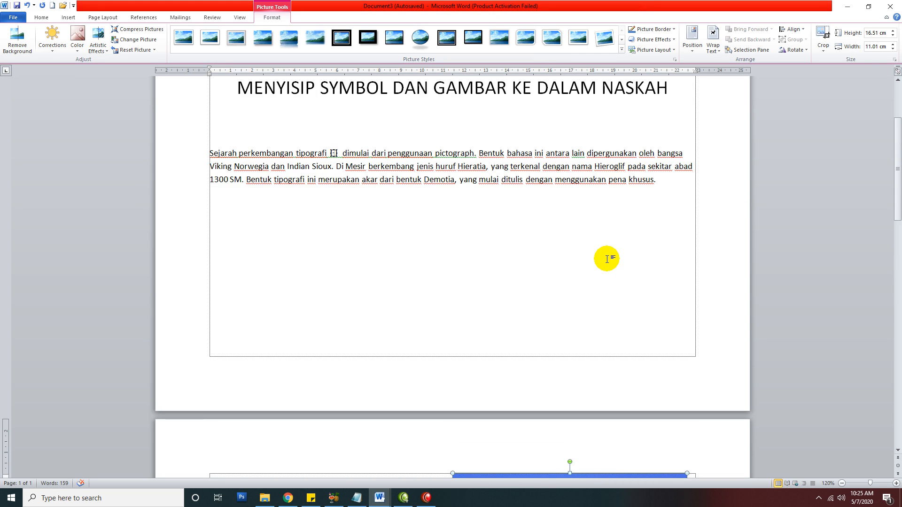
scroll(606, 257, down, 6)
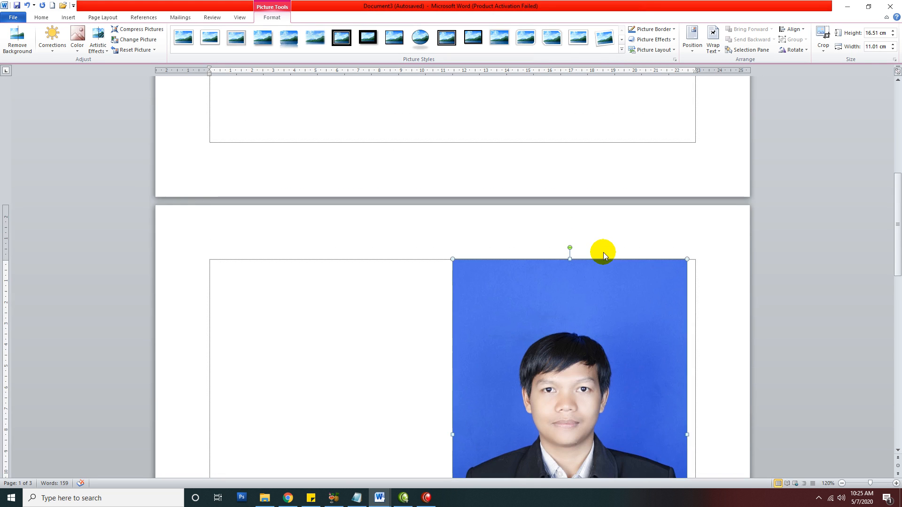
scroll(603, 253, down, 7)
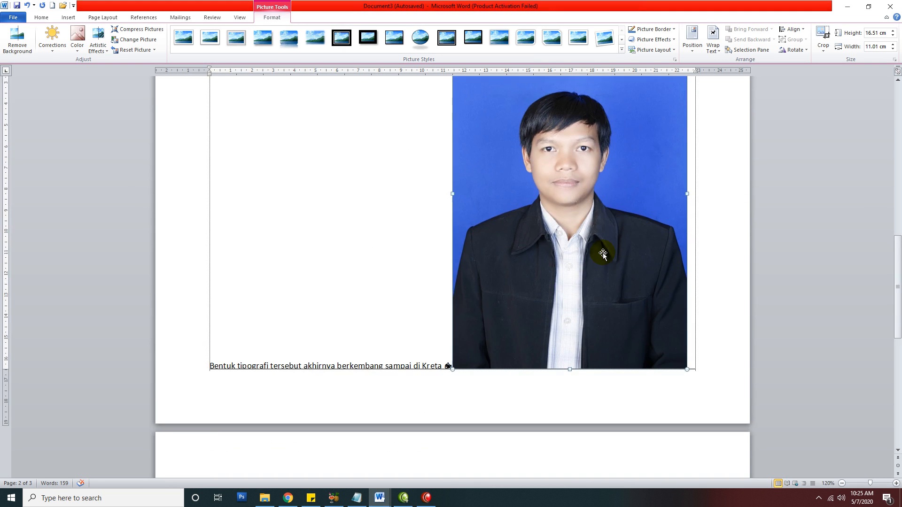
scroll(602, 253, up, 2)
scroll(603, 253, up, 3)
scroll(602, 253, down, 5)
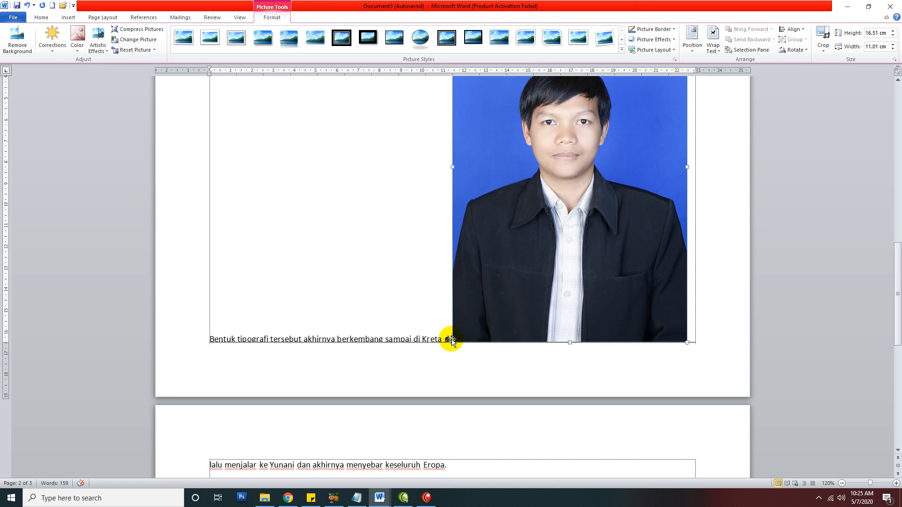
scroll(451, 334, down, 3)
scroll(459, 314, up, 5)
scroll(458, 309, up, 2)
scroll(458, 308, down, 3)
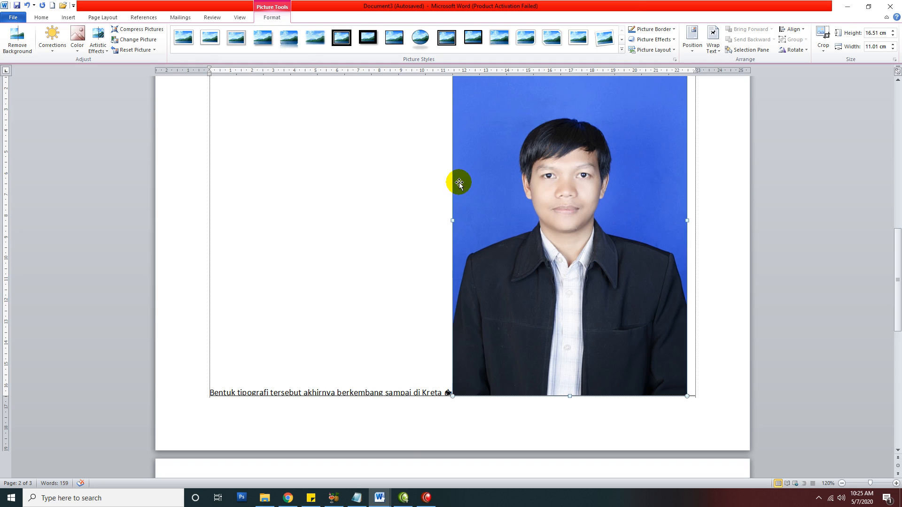
scroll(548, 277, up, 2)
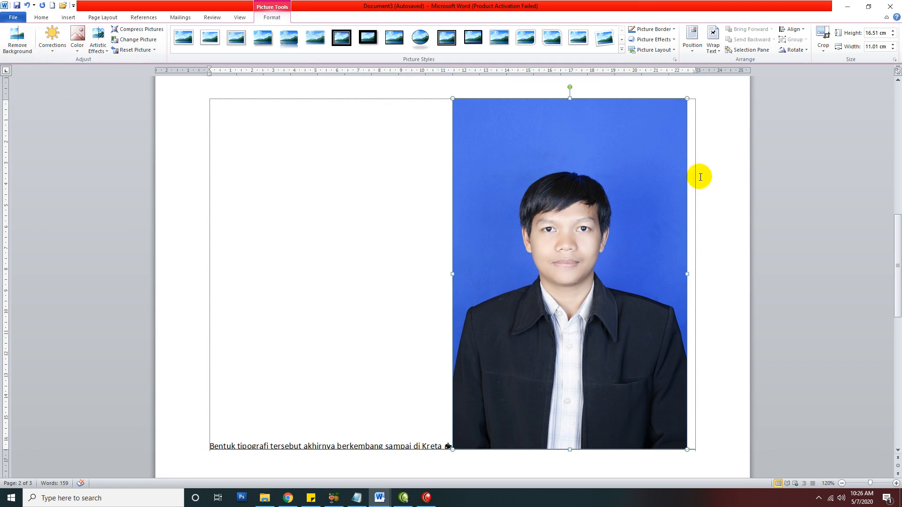
Review the photo's correction, color, artistic effect and compression options without applying any.
click(49, 51)
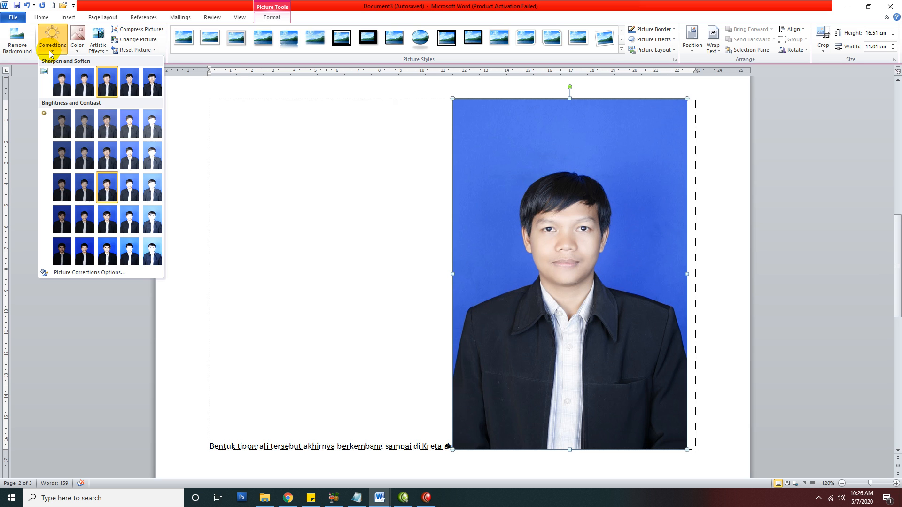
click(78, 47)
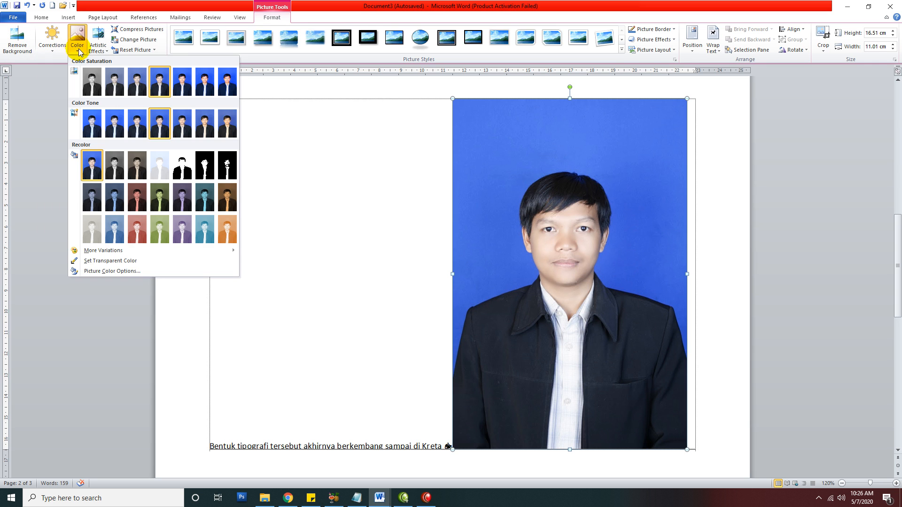
click(104, 49)
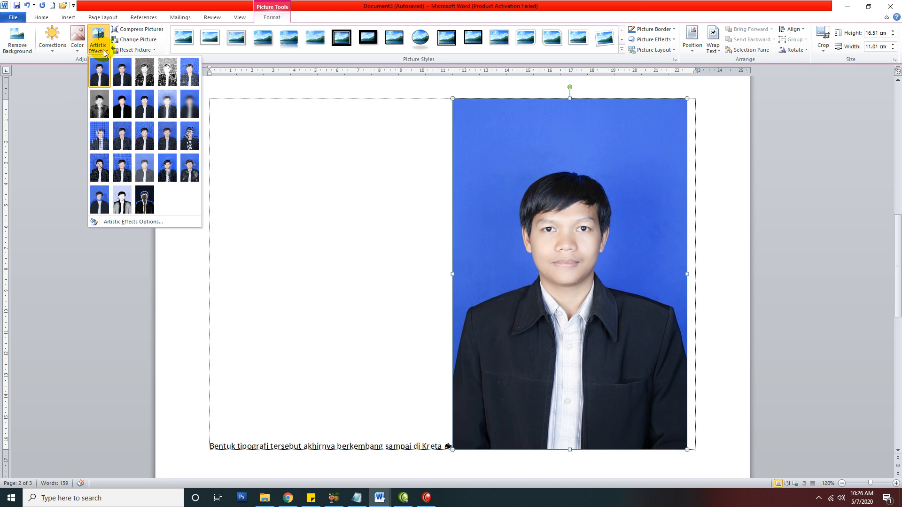
click(134, 29)
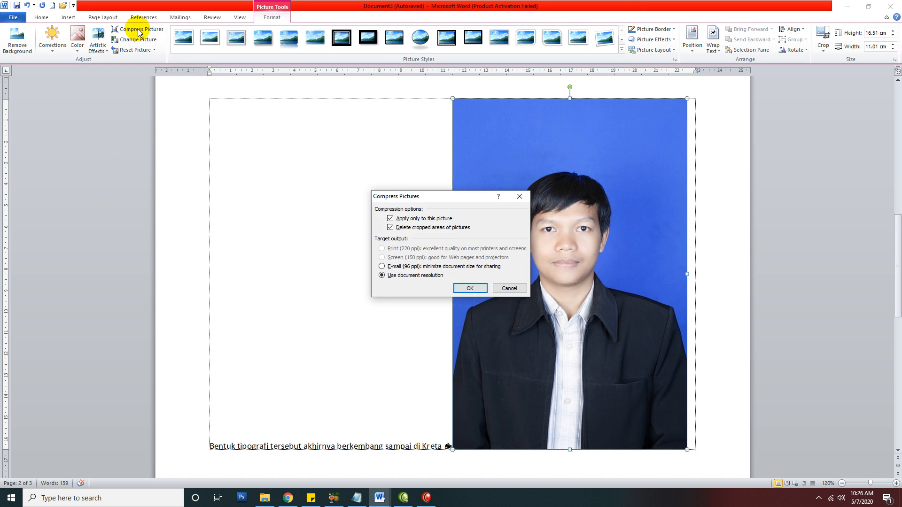
click(509, 288)
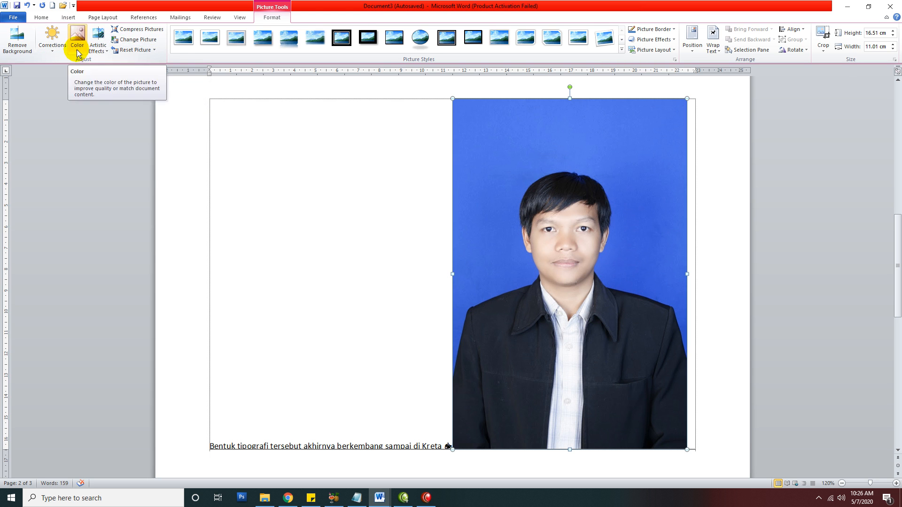
Try the Pencil Sketch artistic effect on the photo and reset the picture.
click(96, 47)
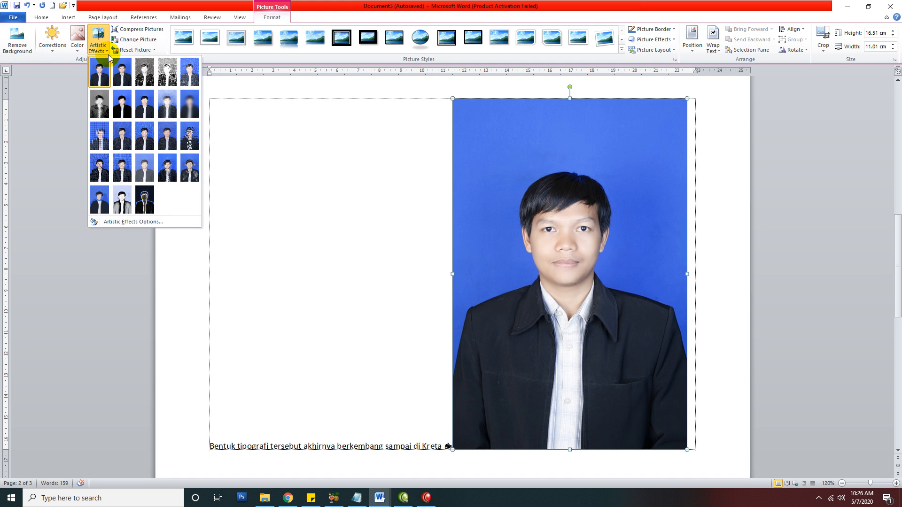
click(174, 76)
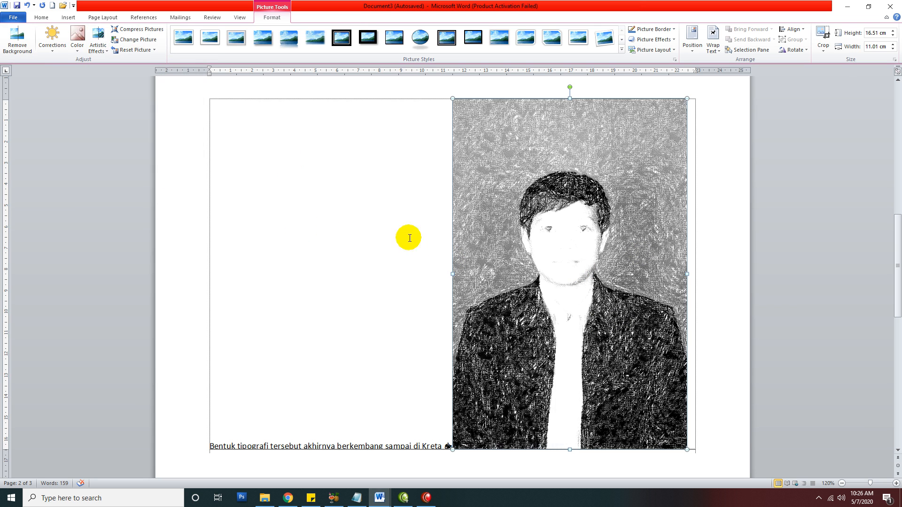
click(125, 50)
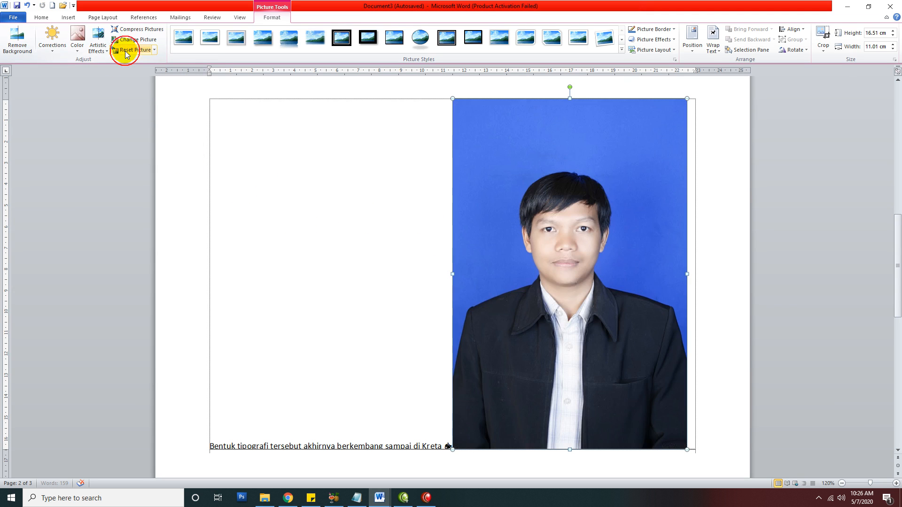
Try a darker brightness correction, a light red recolor and the Glow Edges effect together on the photo, and reset the picture.
click(52, 43)
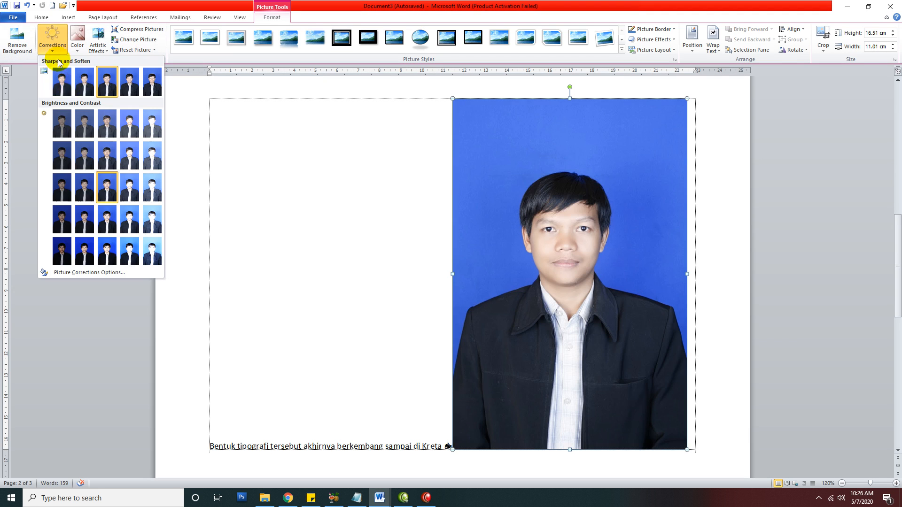
click(62, 154)
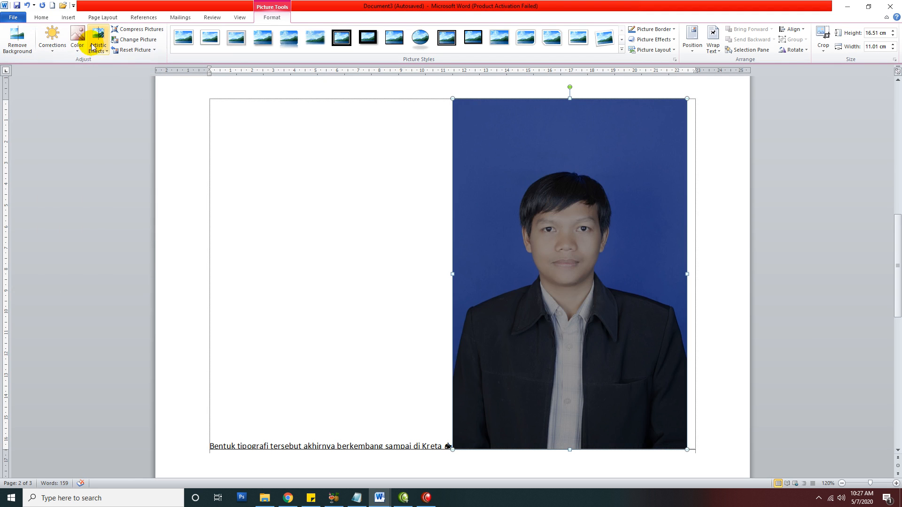
click(77, 43)
click(137, 229)
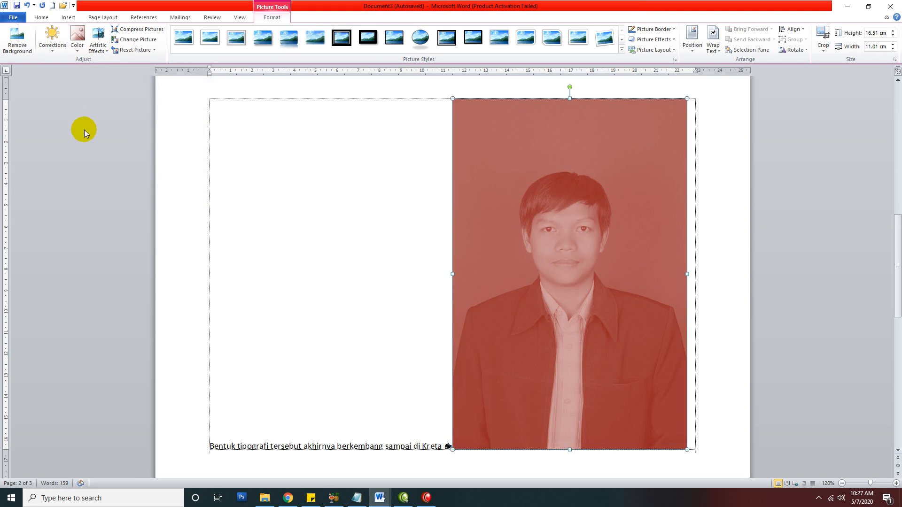
click(95, 47)
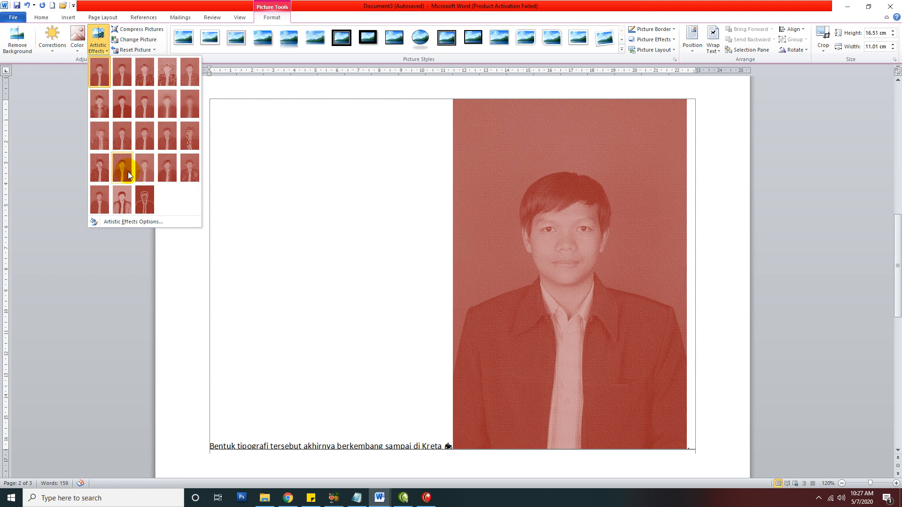
click(149, 199)
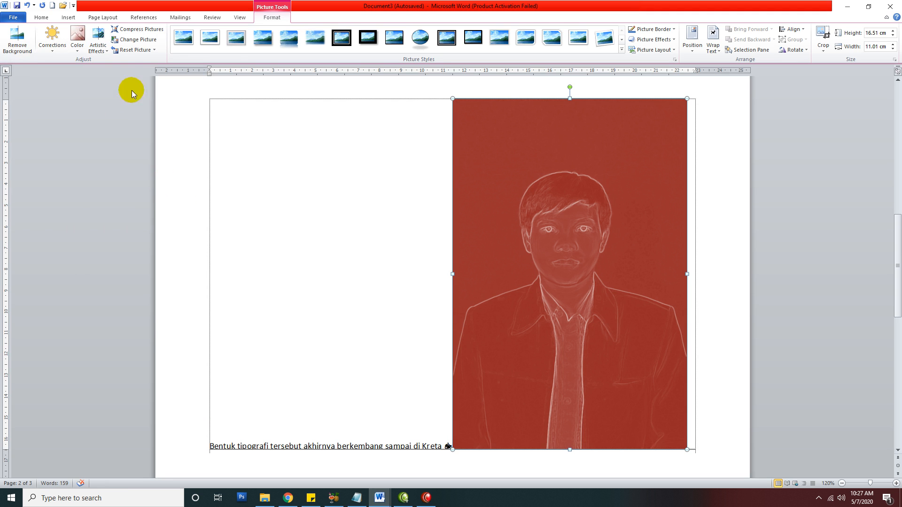
click(128, 51)
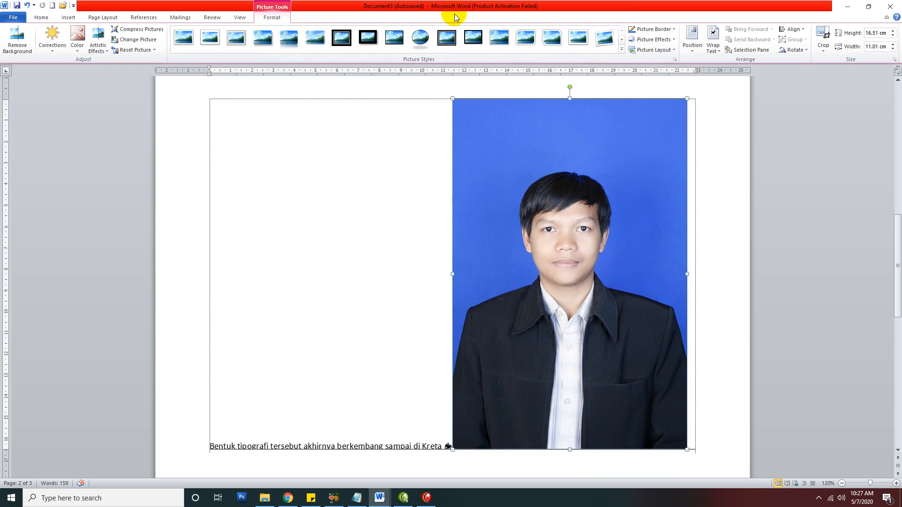
Try the Beveled Oval Black, Compound Frame Black and Rounded Diagonal Corner White picture styles on the photo.
click(428, 45)
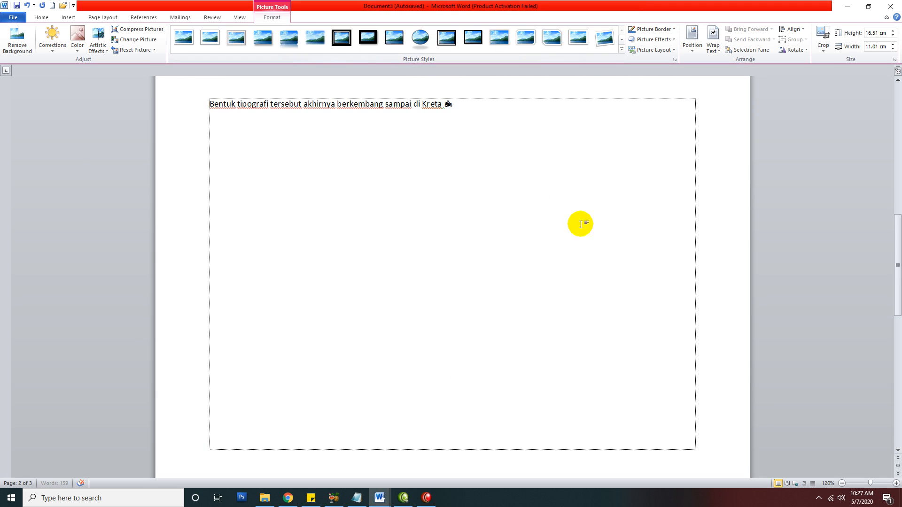
scroll(536, 302, down, 10)
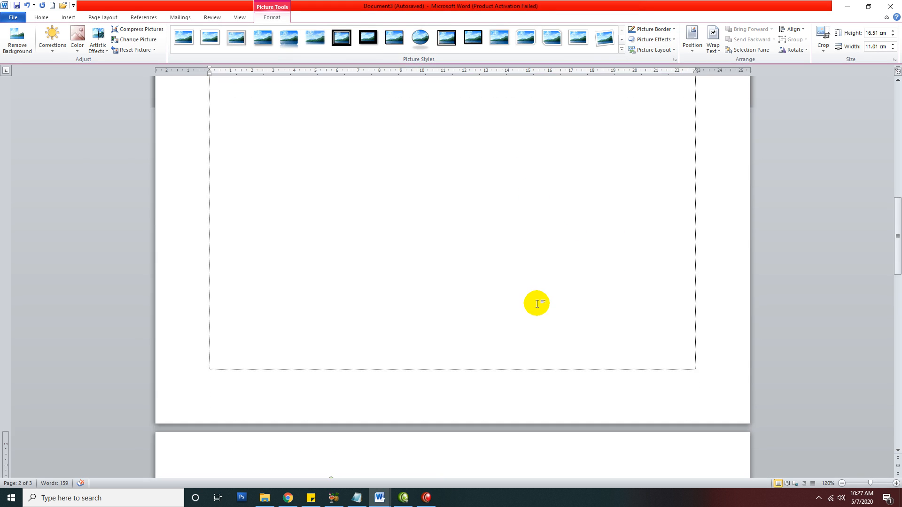
scroll(536, 302, down, 1)
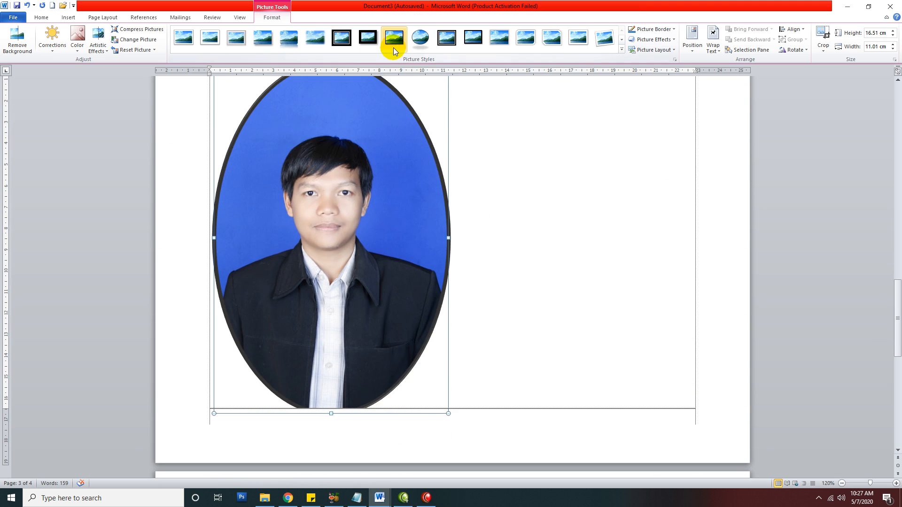
click(449, 43)
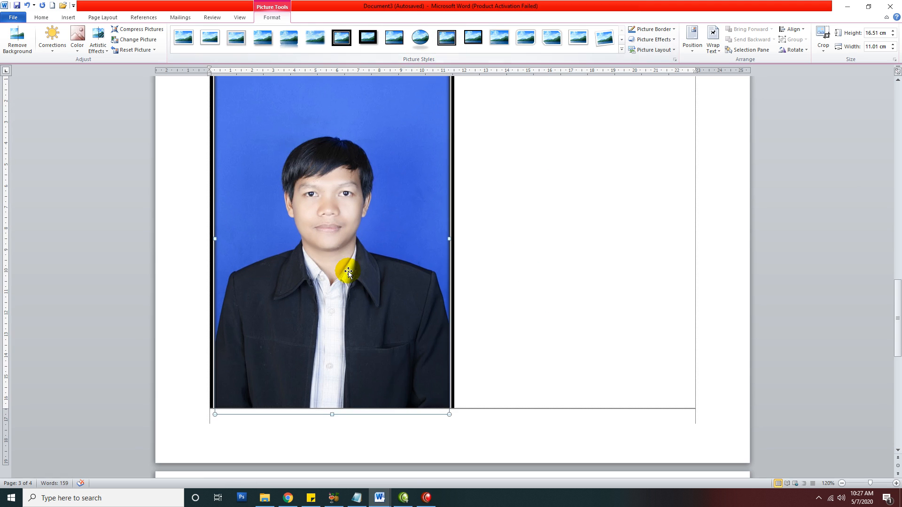
scroll(348, 271, up, 2)
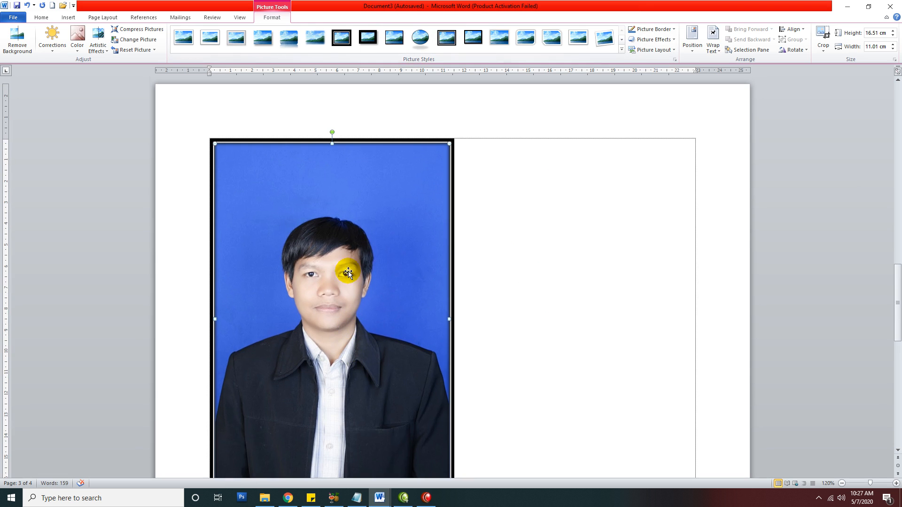
click(524, 38)
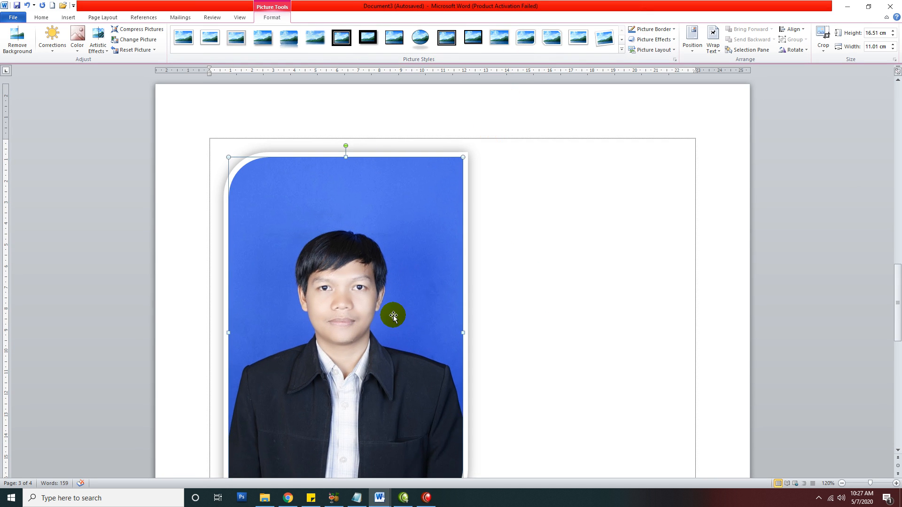
Apply the Simple Frame, White picture style to the photo.
click(622, 50)
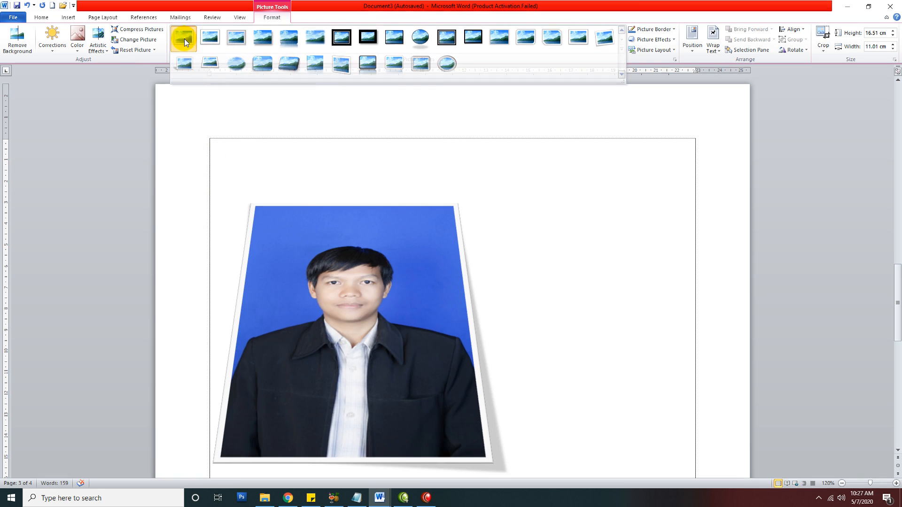
click(184, 38)
click(521, 278)
Examine the photo's white frame along its edges and its placement on the page.
scroll(488, 292, up, 7)
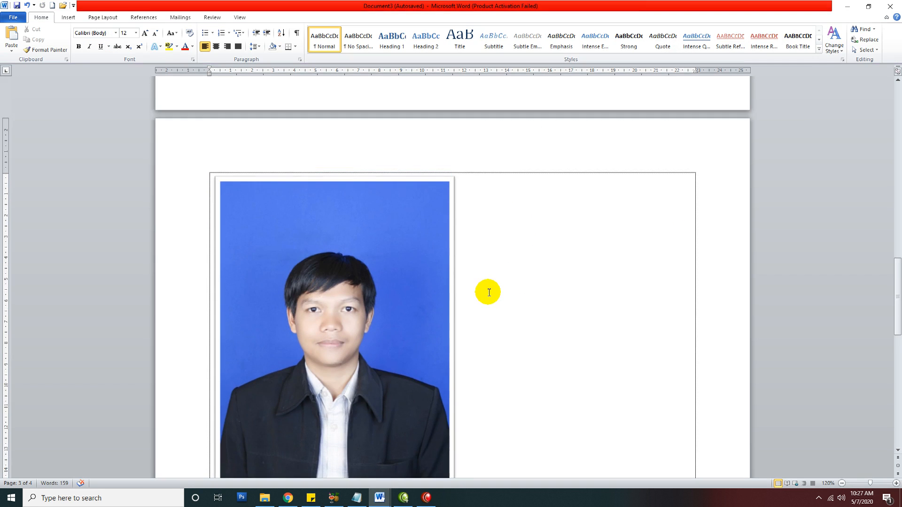
scroll(489, 292, up, 1)
scroll(438, 315, down, 4)
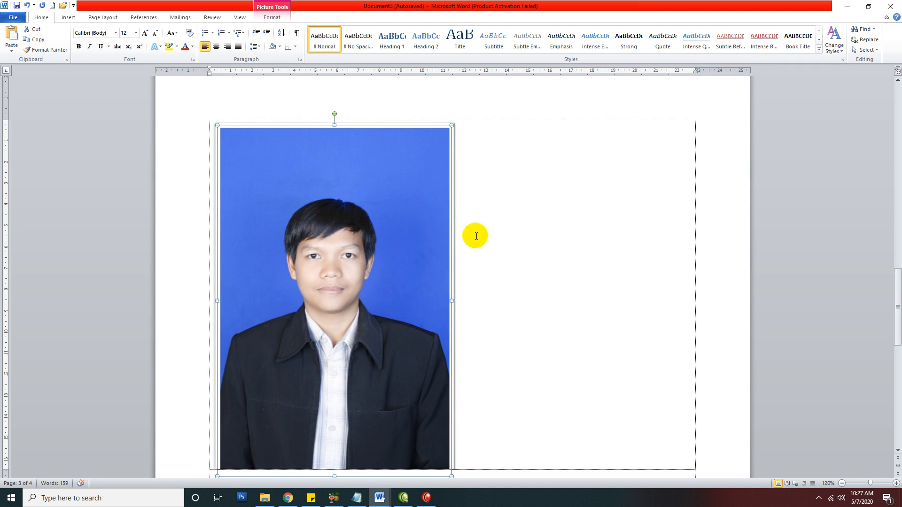
scroll(351, 300, up, 1)
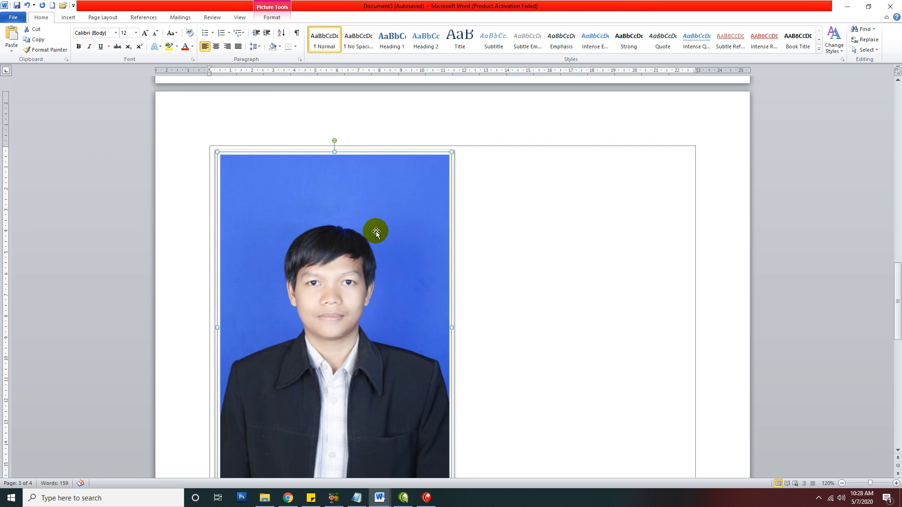
scroll(548, 232, down, 2)
click(552, 232)
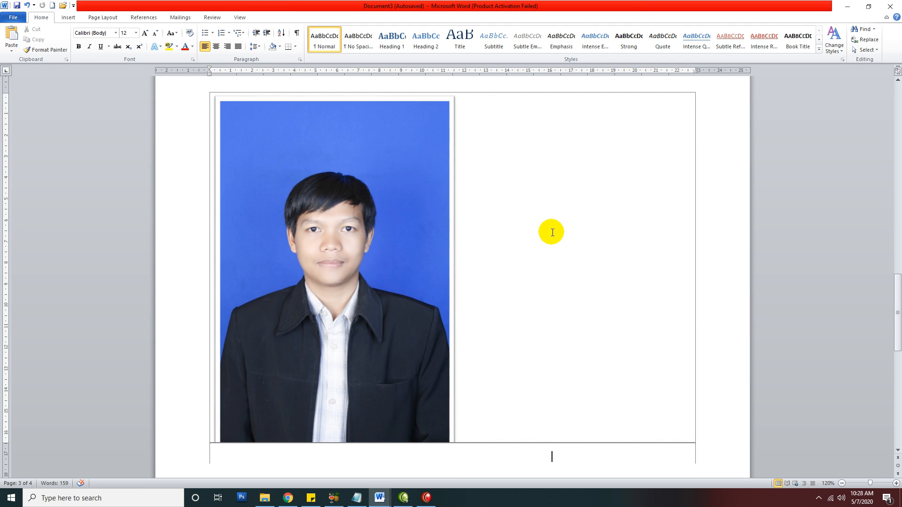
scroll(540, 235, down, 1)
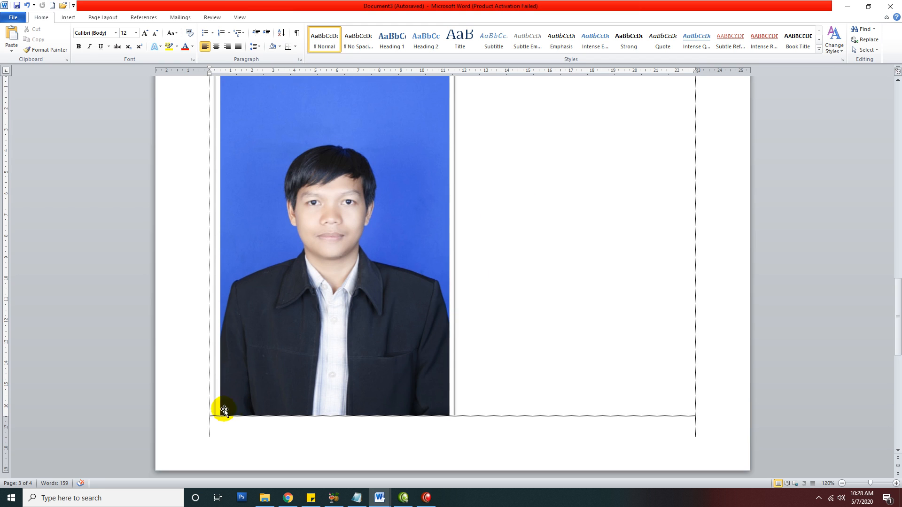
scroll(478, 213, up, 2)
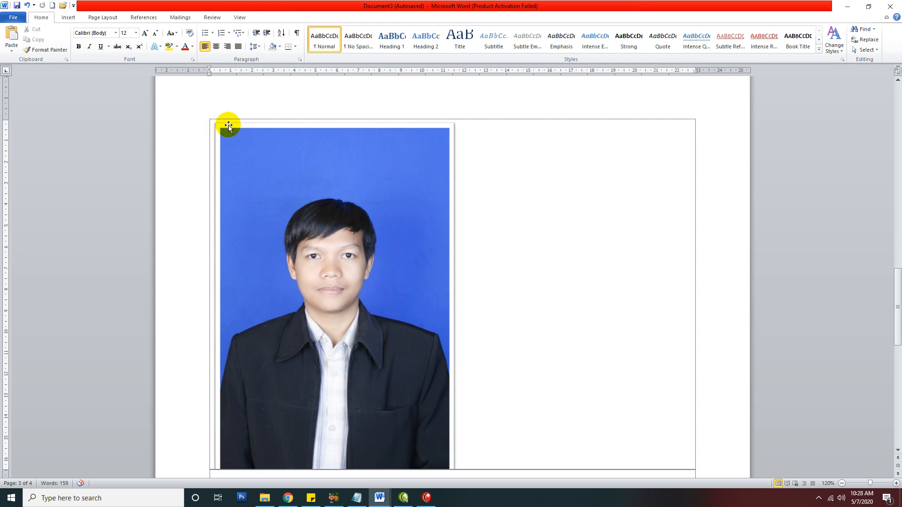
click(336, 215)
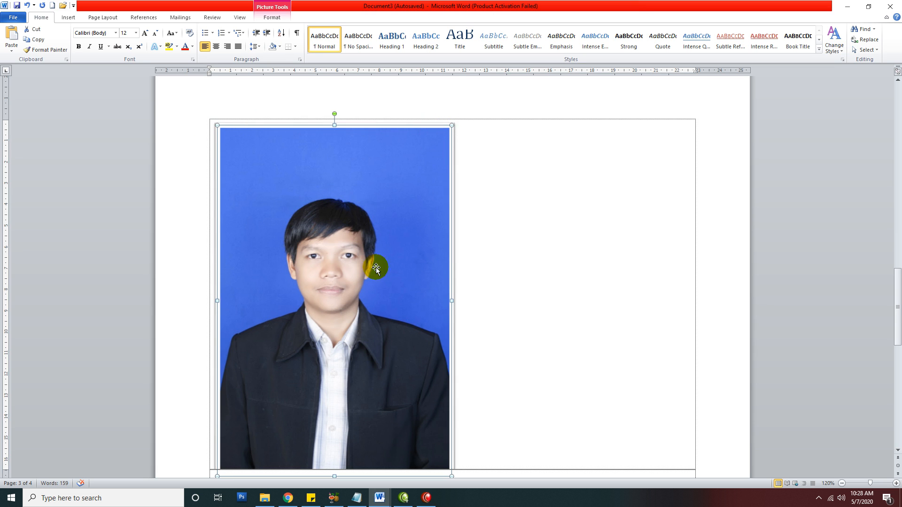
scroll(365, 247, down, 2)
click(610, 217)
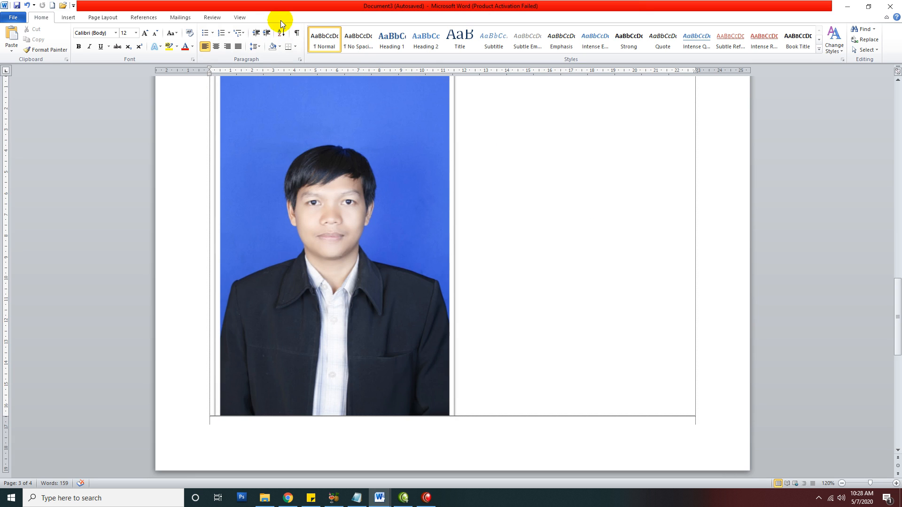
Change the color of the photo's border to red.
scroll(456, 205, up, 2)
click(413, 192)
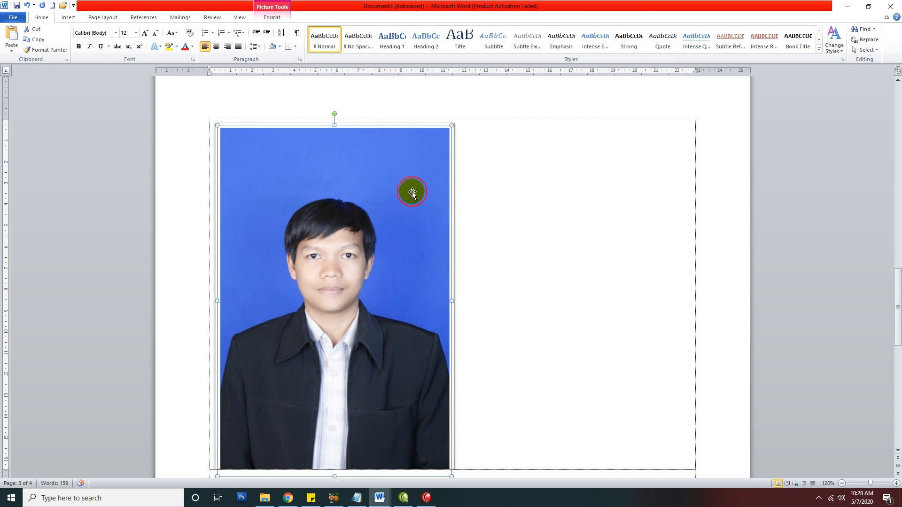
click(272, 18)
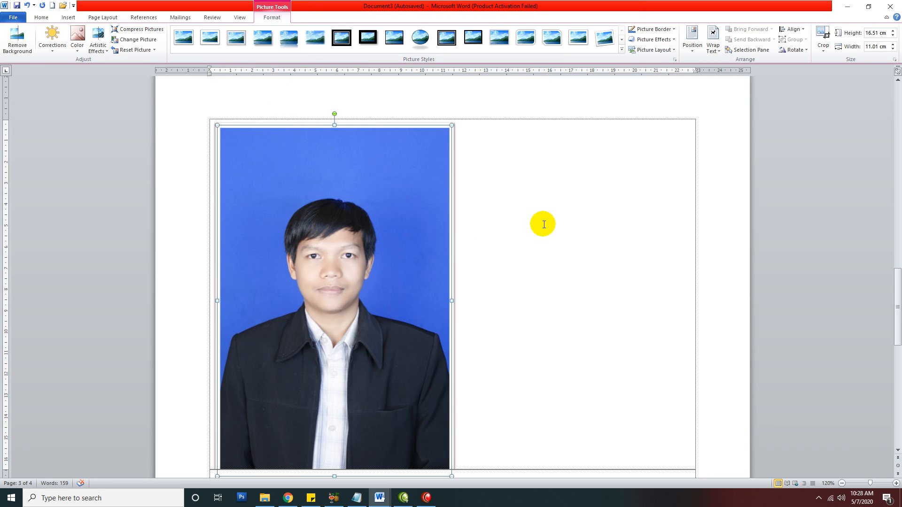
scroll(544, 226, down, 1)
click(460, 223)
click(372, 215)
scroll(395, 229, up, 4)
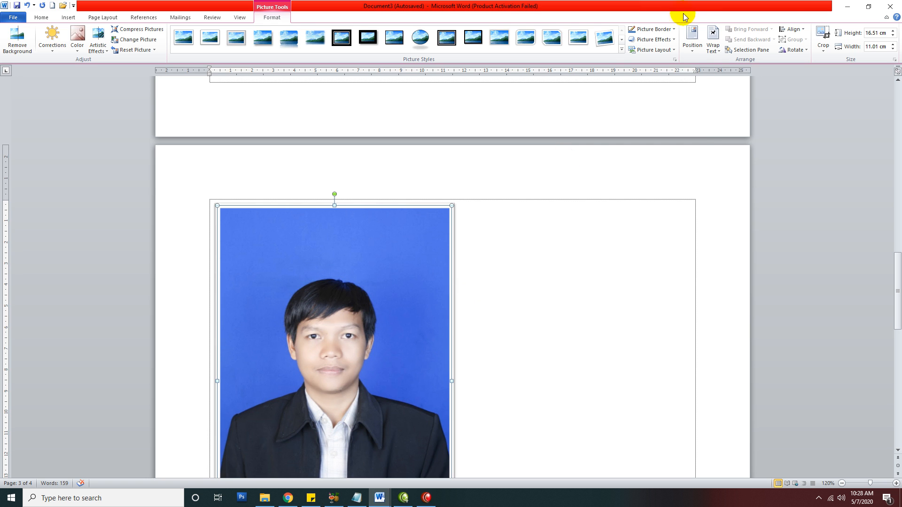
click(657, 29)
click(639, 98)
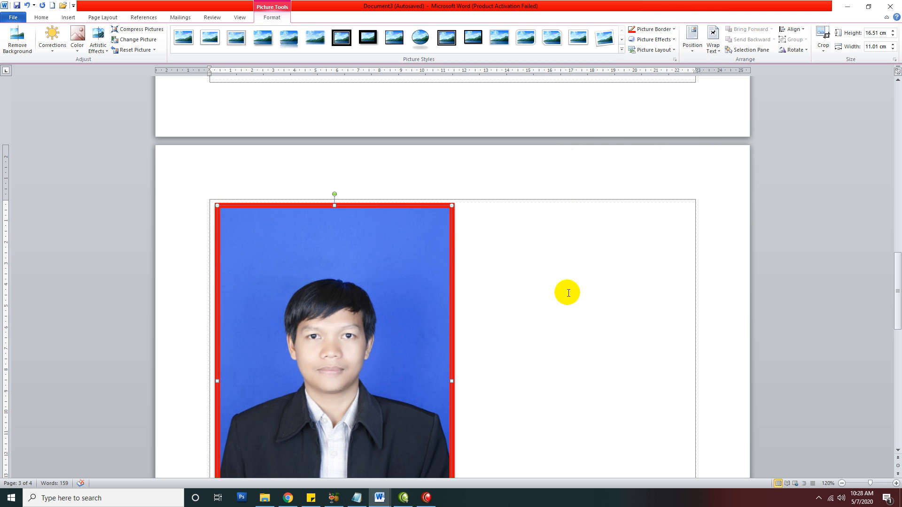
Review the Shadow, Reflection and 3-D Rotation picture effects and bring up the picture layout gallery for the photo.
click(667, 41)
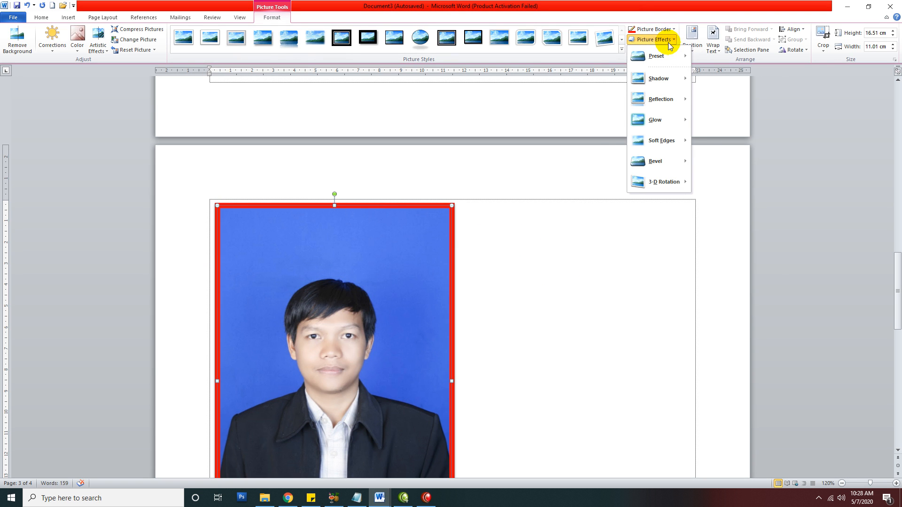
mouse_move(659, 80)
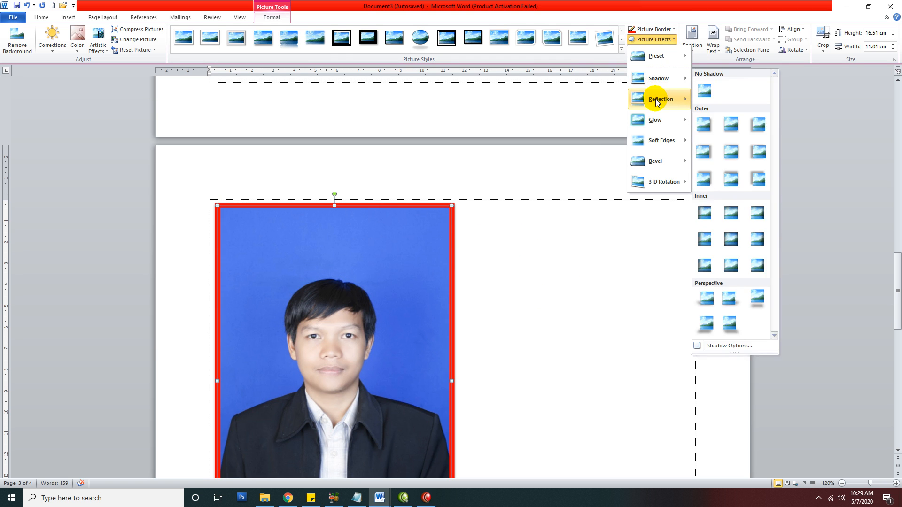
mouse_move(655, 99)
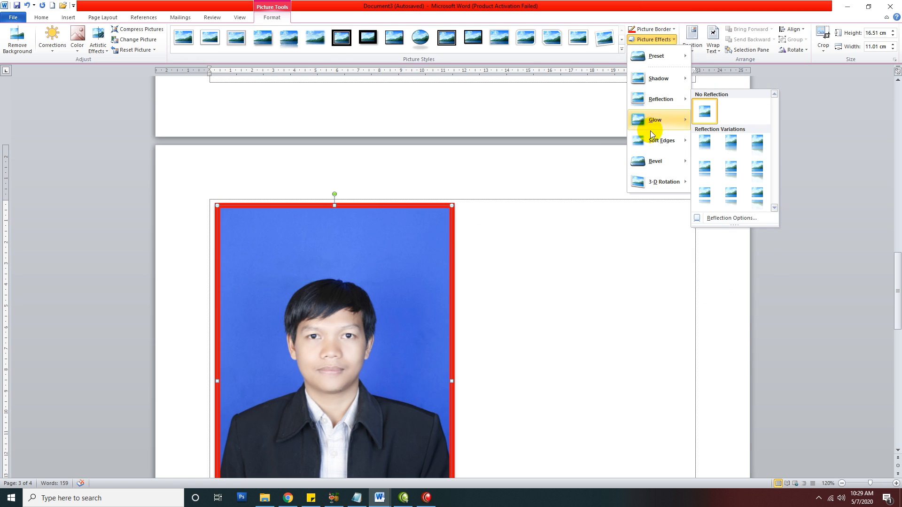
mouse_move(649, 161)
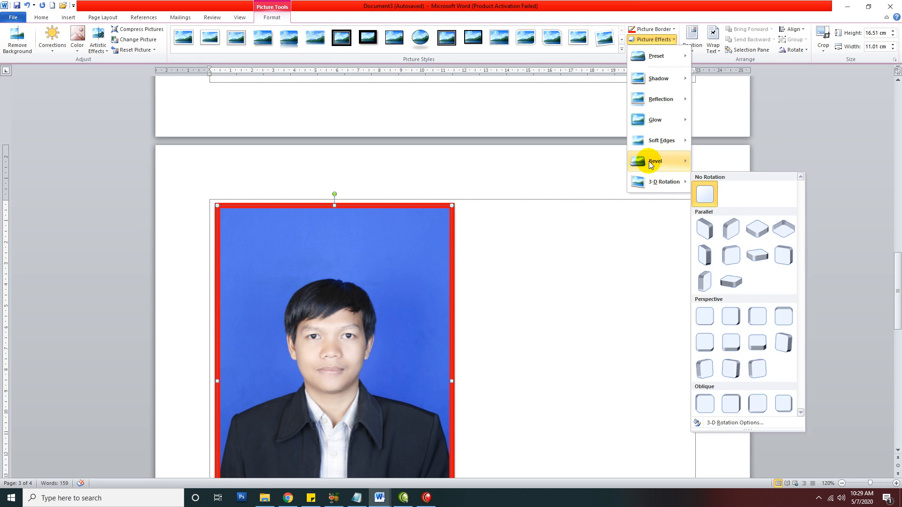
click(597, 115)
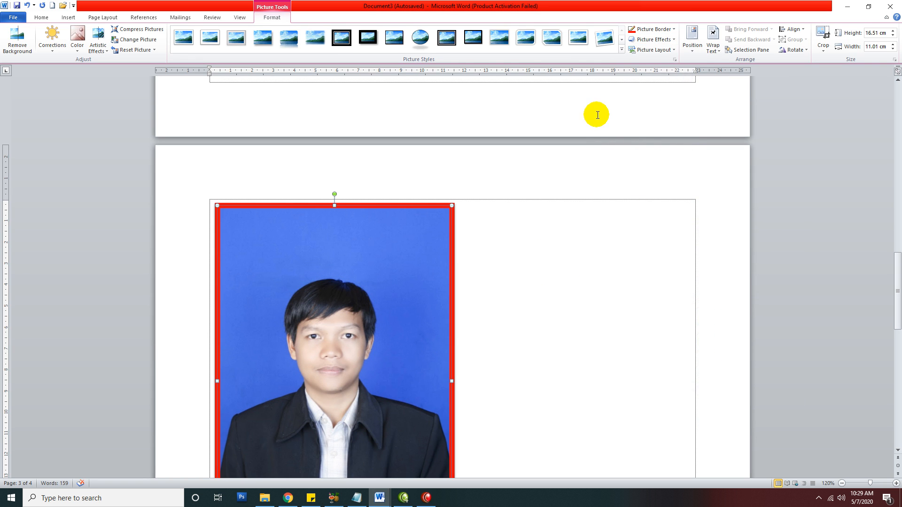
click(663, 50)
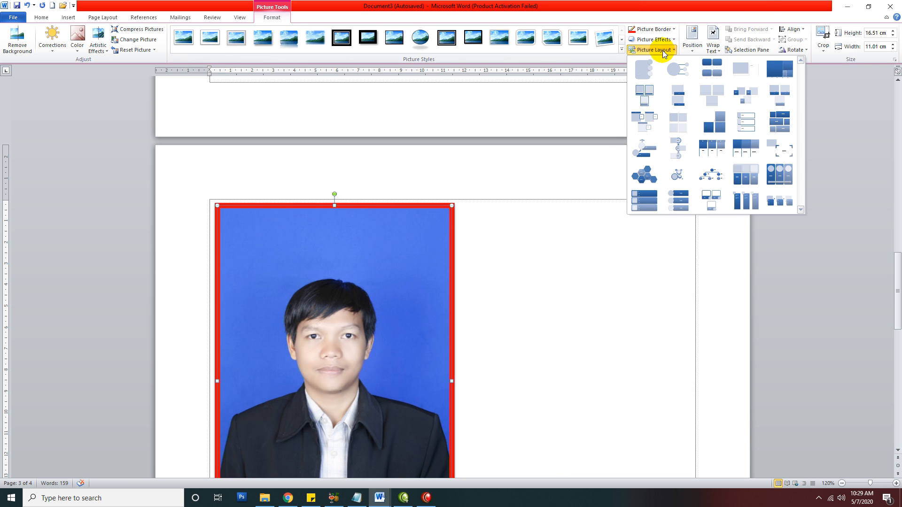